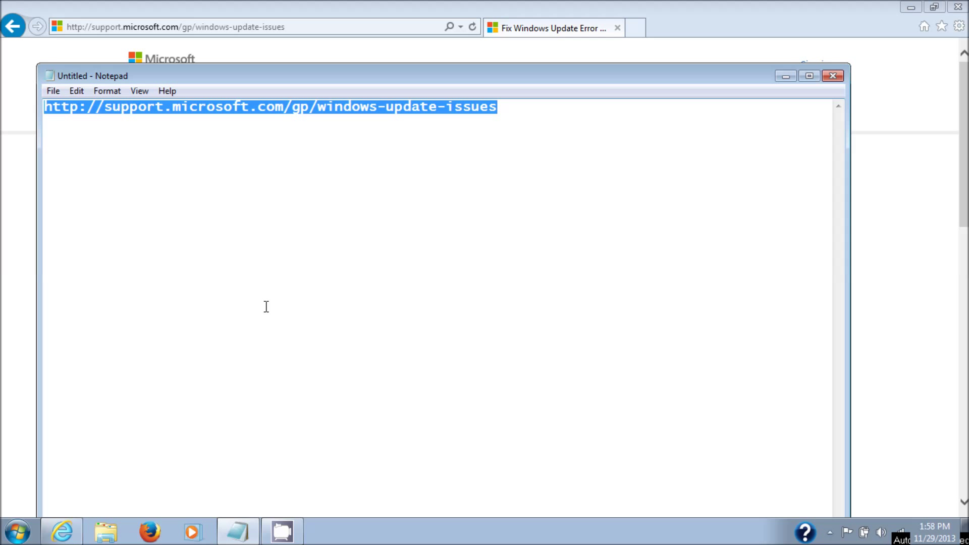
# - Copy the Windows Update support page address from Notepad and bring Internet Explorer forward
pyautogui.rightClick(350, 106)
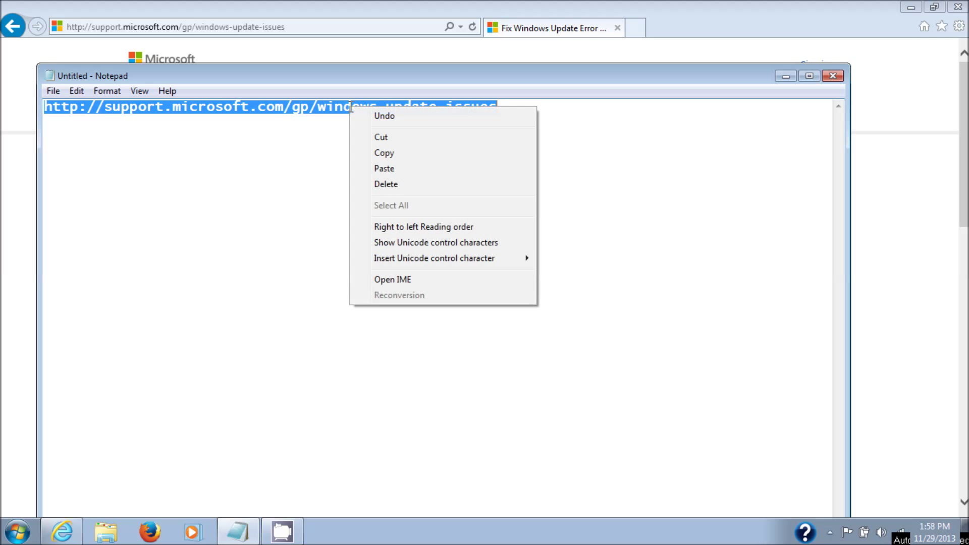
pyautogui.click(375, 152)
pyautogui.click(301, 26)
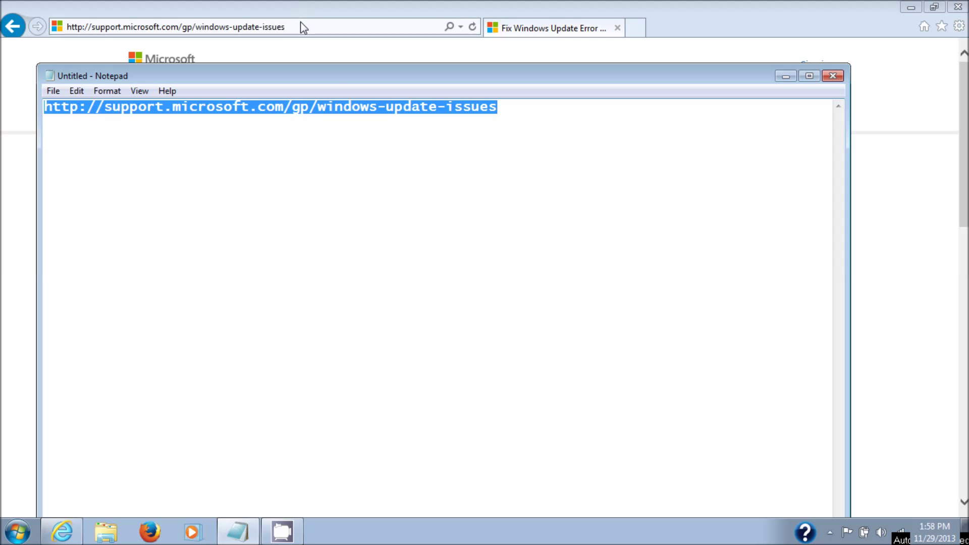
# - Load the pasted support page address, then download and open the Windows Update troubleshooter
pyautogui.click(301, 27)
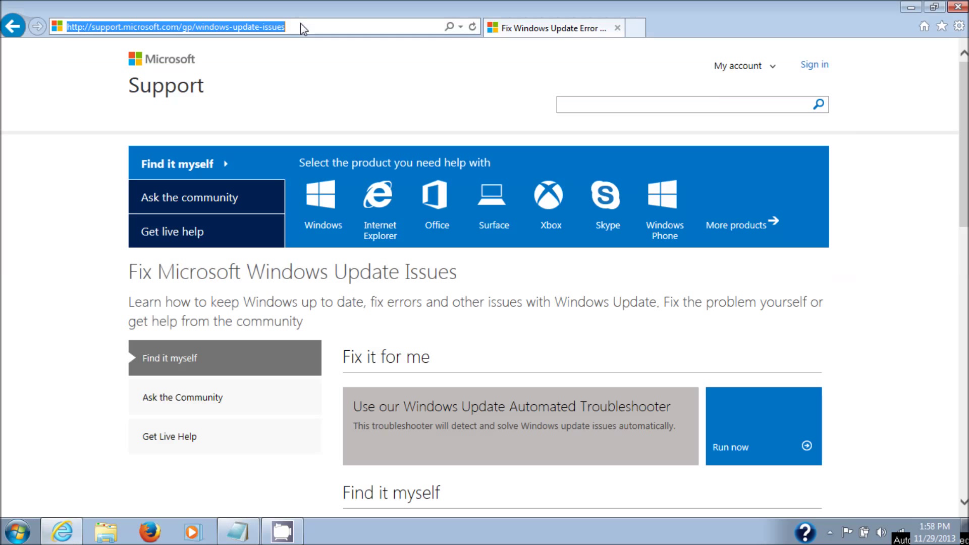
pyautogui.hotkey('ctrl', 'v')
pyautogui.press('Return')
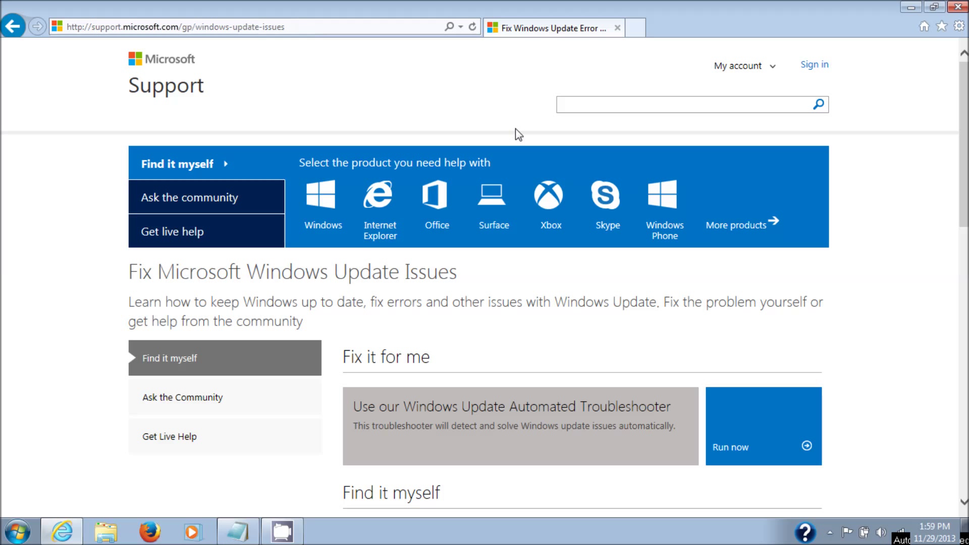
pyautogui.click(730, 447)
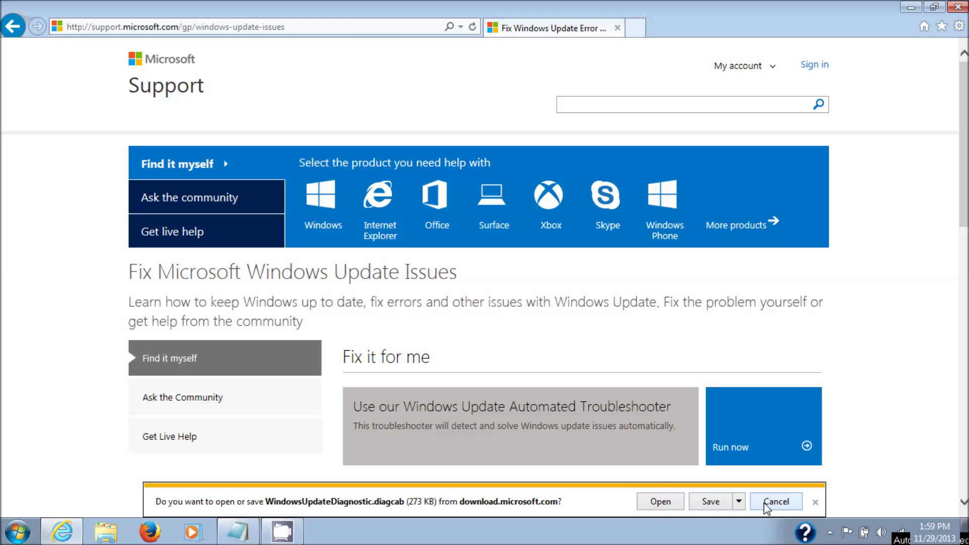
pyautogui.click(660, 501)
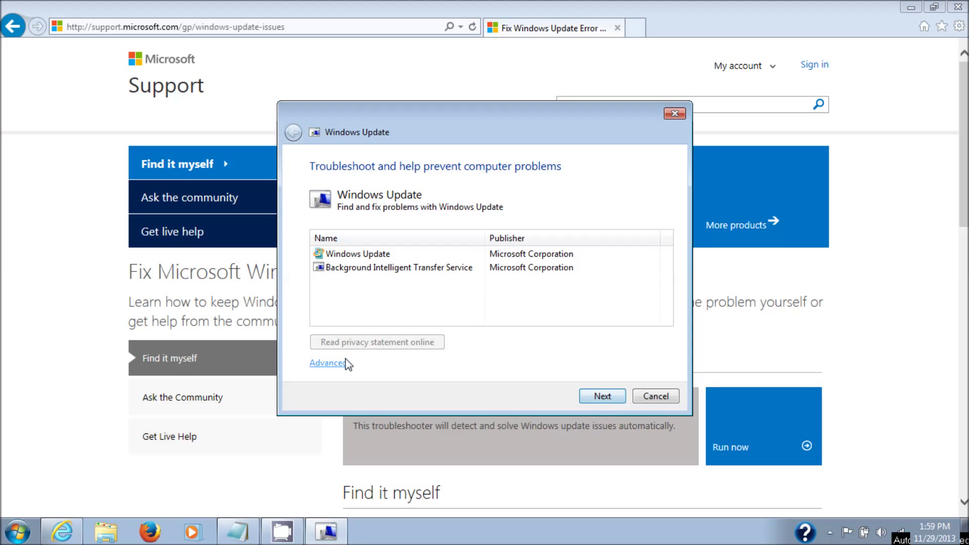
# - Start Windows Update problem detection from the troubleshooter's intro page
pyautogui.click(605, 396)
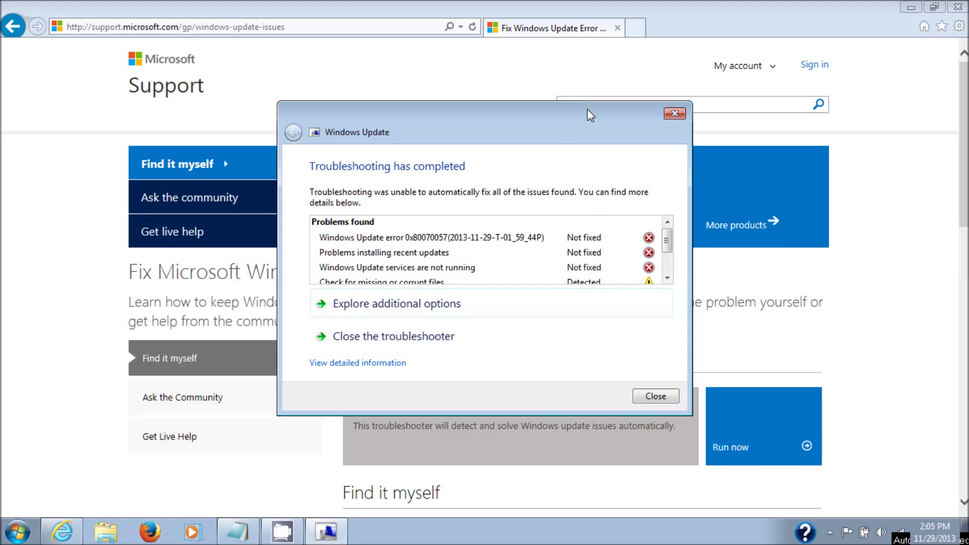
# - Move the troubleshooter results window up and left to review the findings
pyautogui.moveTo(590, 110); pyautogui.dragTo(530, 39)
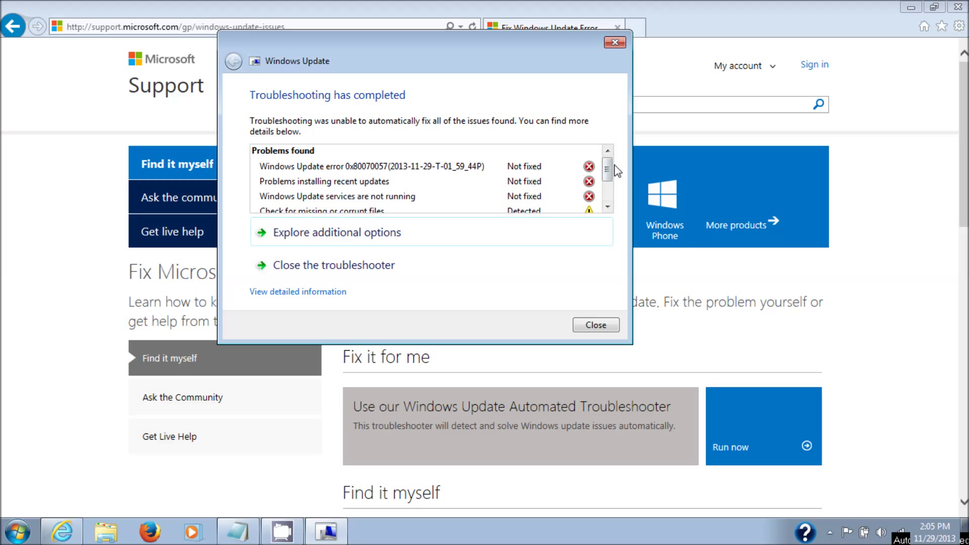
pyautogui.moveTo(607, 168); pyautogui.dragTo(611, 196)
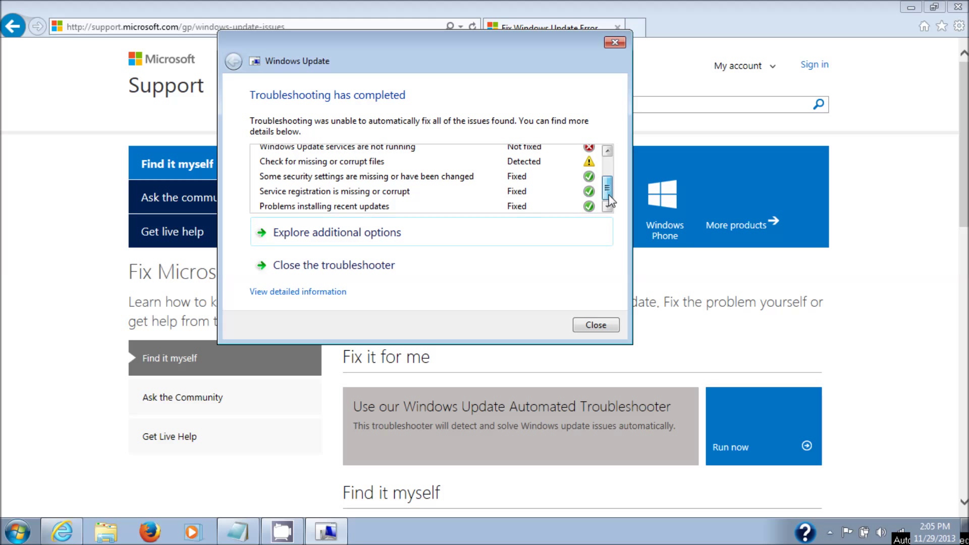
pyautogui.moveTo(609, 194); pyautogui.dragTo(607, 145)
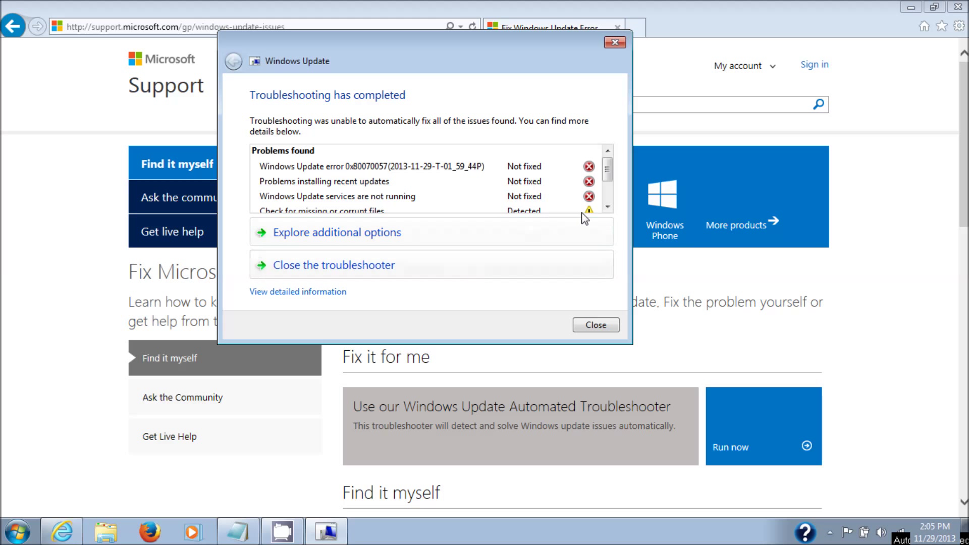
# - Close the troubleshooter and launch Windows Update from Start > All Programs
pyautogui.click(596, 325)
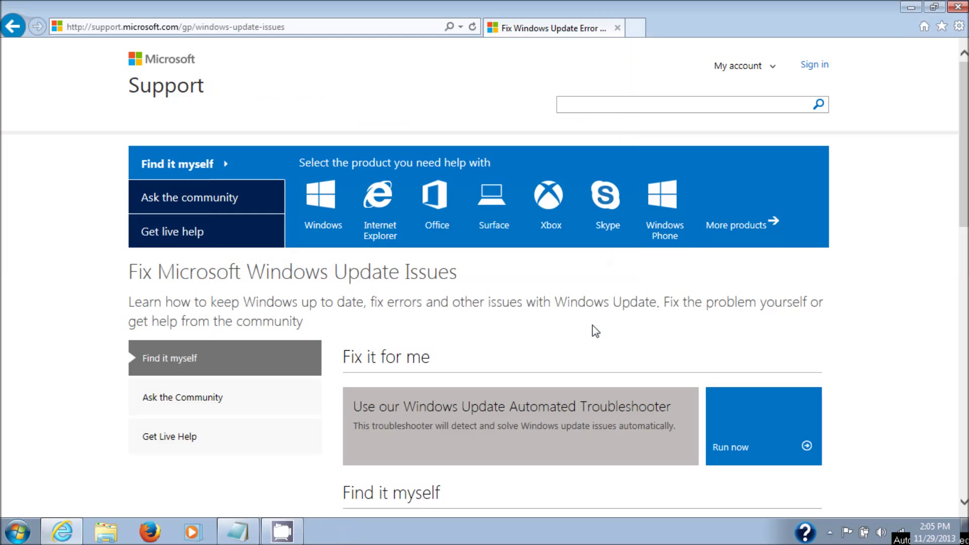
pyautogui.click(17, 532)
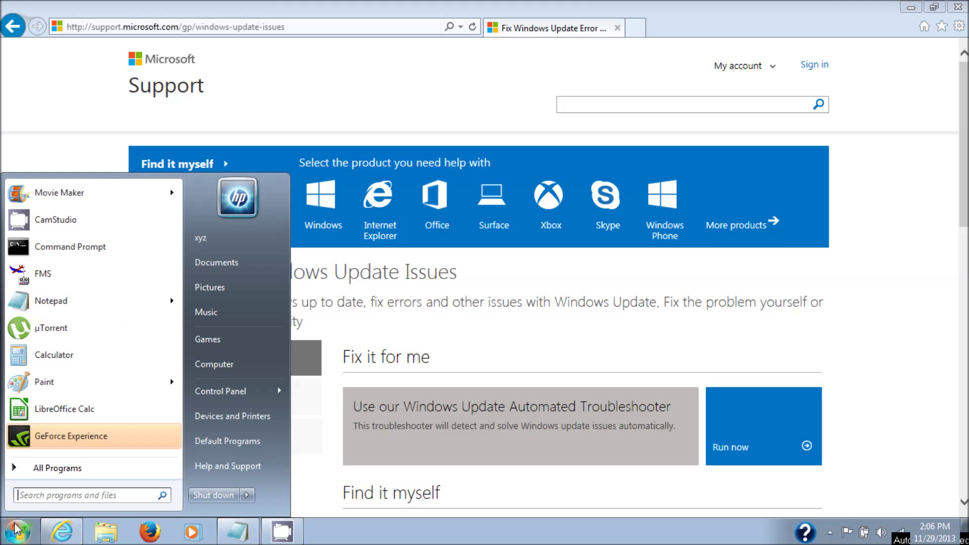
pyautogui.click(46, 468)
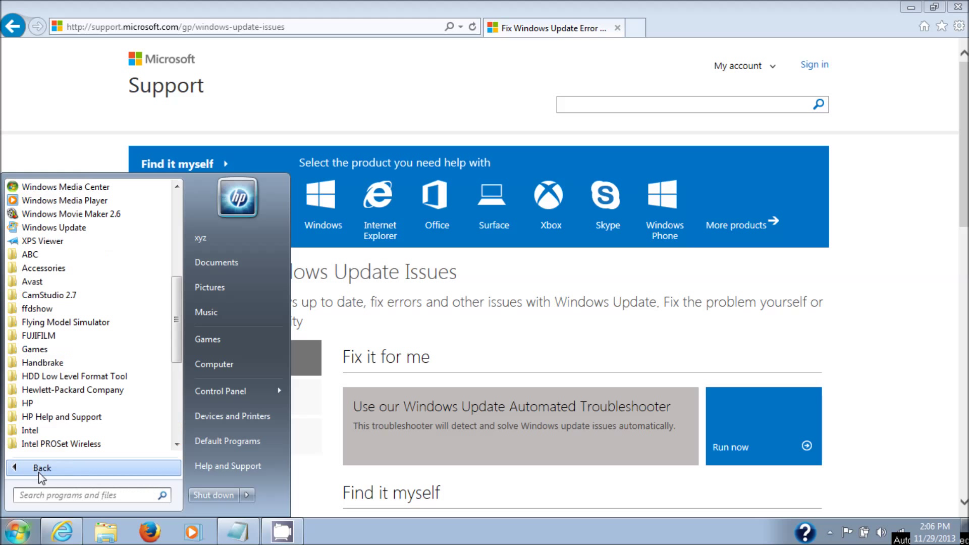
pyautogui.click(54, 227)
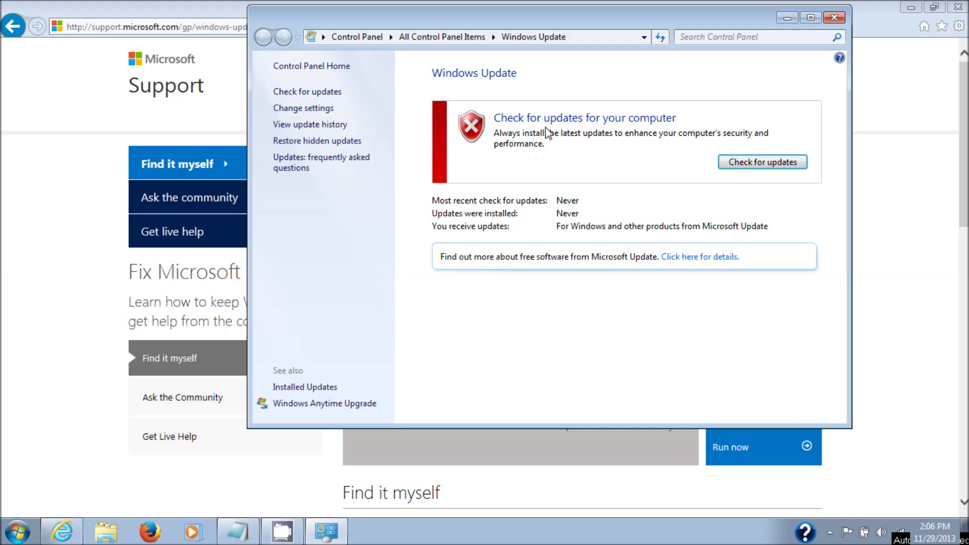
# - Run Check for updates in the Windows Update panel
pyautogui.click(757, 162)
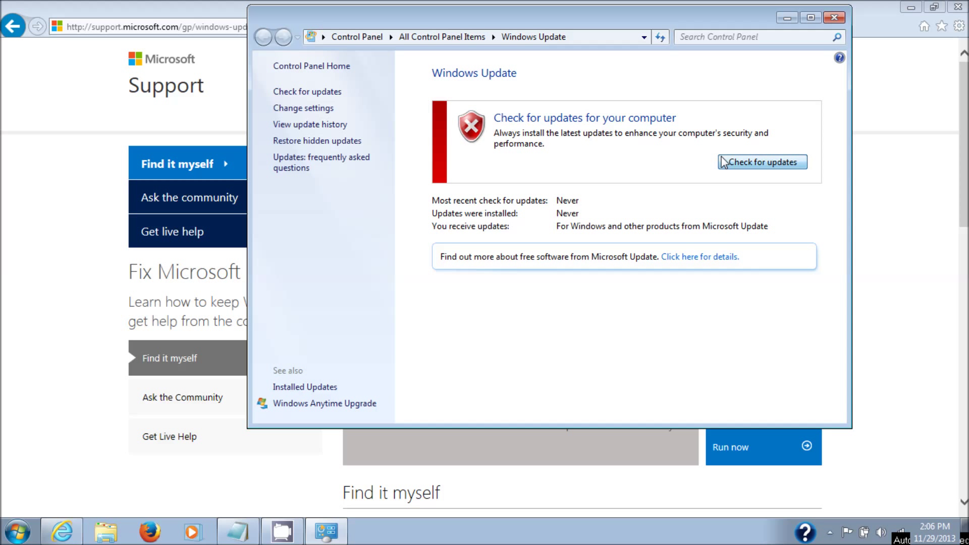